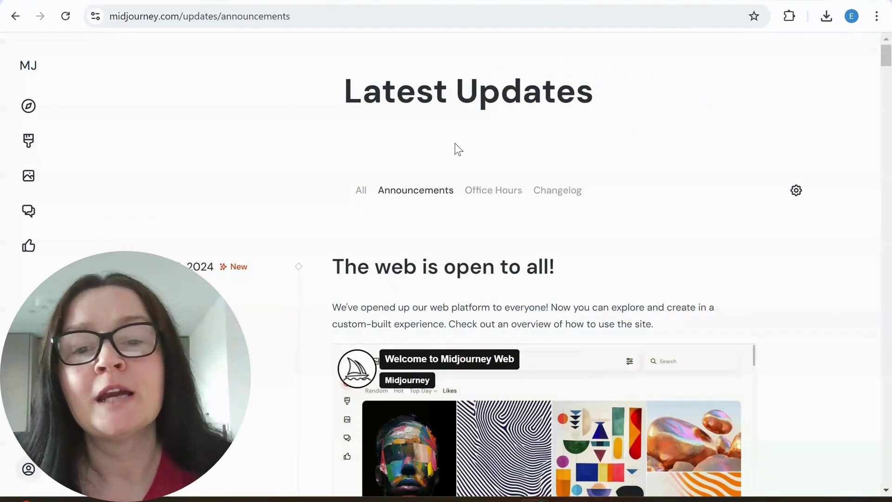
{"action": "scroll", "coordinate": [453, 275], "scroll_direction": "down", "scroll_amount": 2}
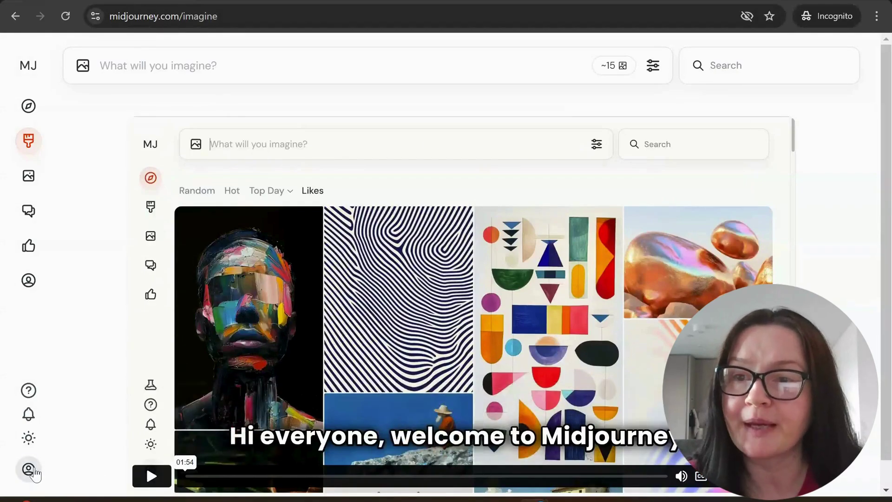
Step: Open Manage Subscription from the profile menu and compare monthly versus yearly plan prices
{"action": "left_click", "coordinate": [35, 110]}
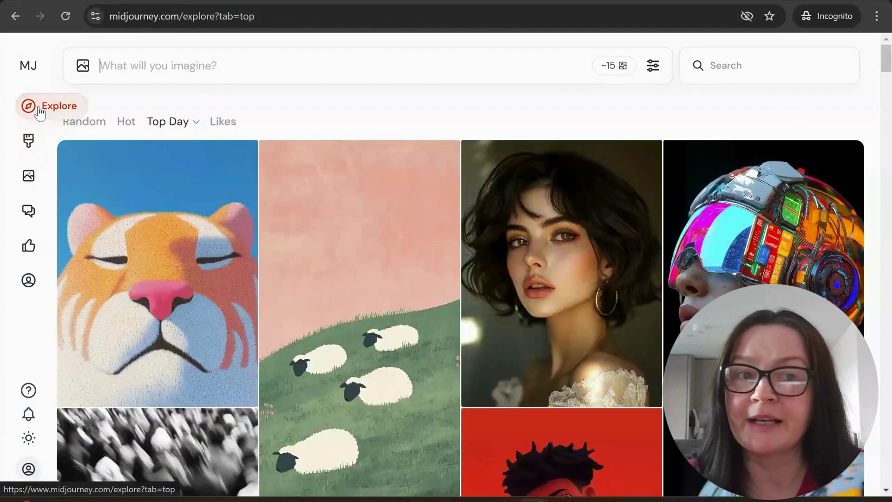
{"action": "left_click", "coordinate": [28, 469]}
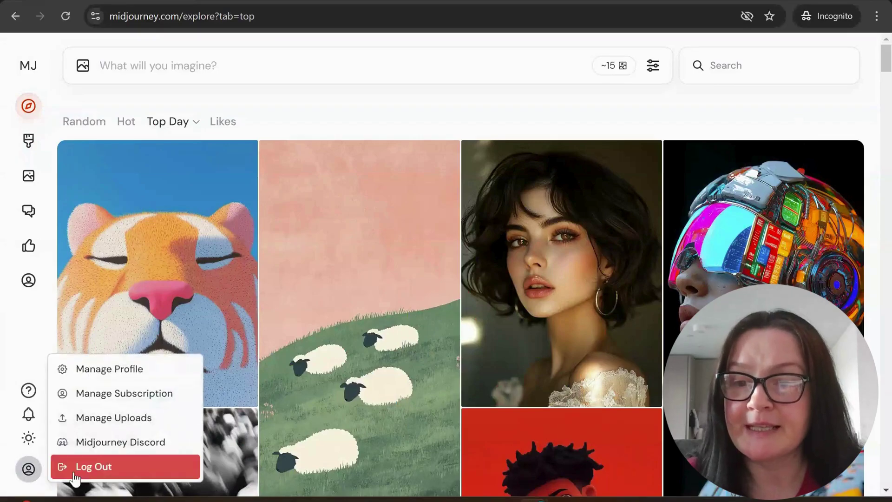
{"action": "left_click", "coordinate": [158, 392]}
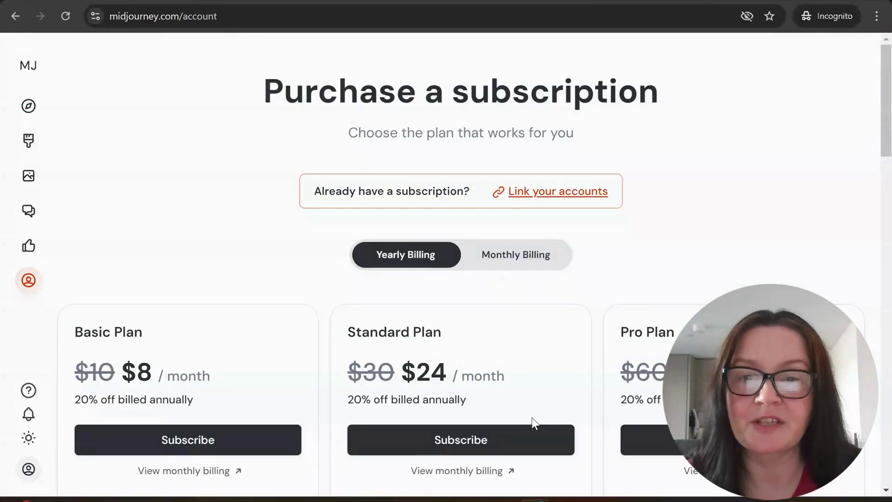
{"action": "scroll", "coordinate": [494, 289], "scroll_direction": "down", "scroll_amount": 5}
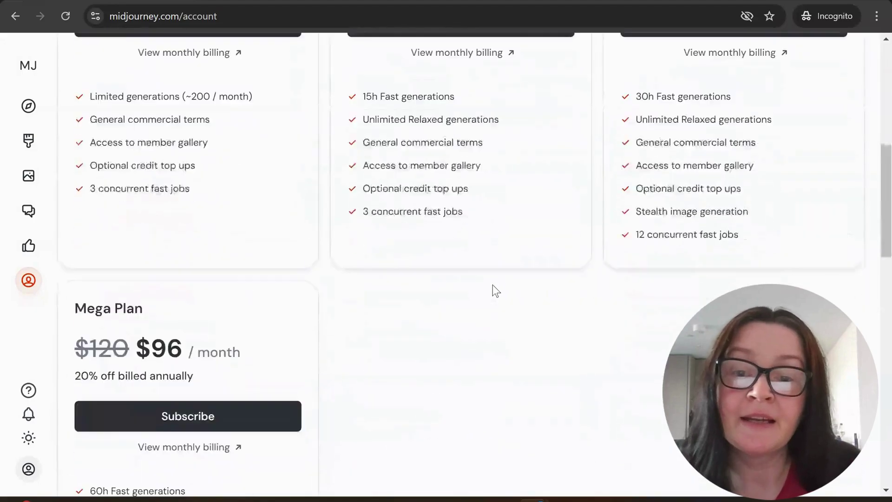
{"action": "scroll", "coordinate": [446, 286], "scroll_direction": "down", "scroll_amount": 4}
{"action": "scroll", "coordinate": [399, 281], "scroll_direction": "down", "scroll_amount": 3}
{"action": "scroll", "coordinate": [226, 314], "scroll_direction": "down", "scroll_amount": 2}
{"action": "scroll", "coordinate": [494, 304], "scroll_direction": "down", "scroll_amount": 2}
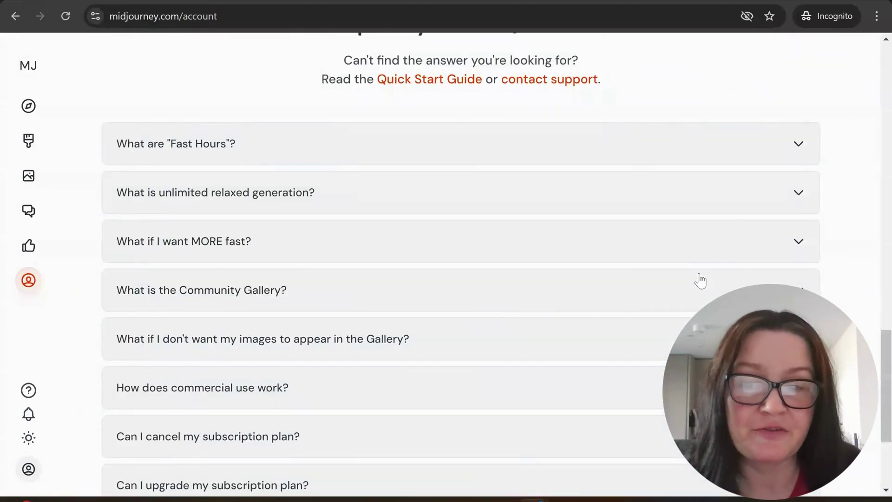
{"action": "scroll", "coordinate": [575, 335], "scroll_direction": "down", "scroll_amount": 1}
{"action": "scroll", "coordinate": [587, 325], "scroll_direction": "up", "scroll_amount": 5}
{"action": "scroll", "coordinate": [584, 334], "scroll_direction": "up", "scroll_amount": 5}
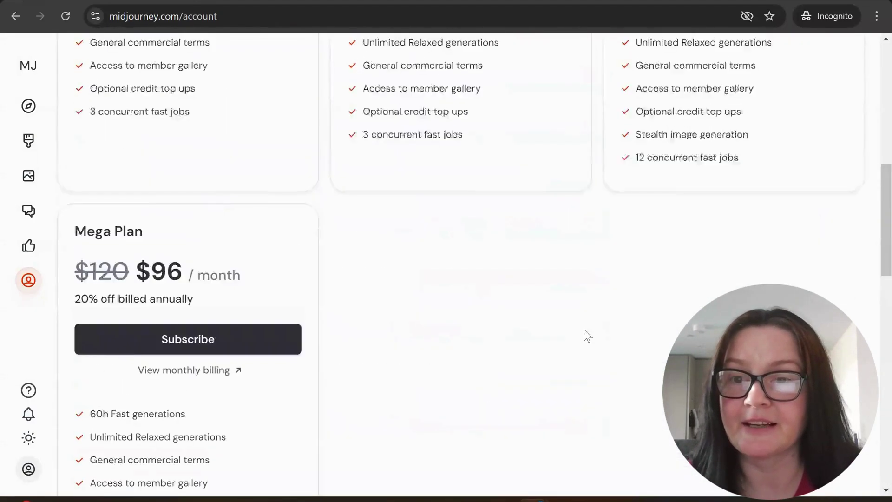
{"action": "scroll", "coordinate": [586, 336], "scroll_direction": "up", "scroll_amount": 5}
{"action": "scroll", "coordinate": [578, 326], "scroll_direction": "down", "scroll_amount": 3}
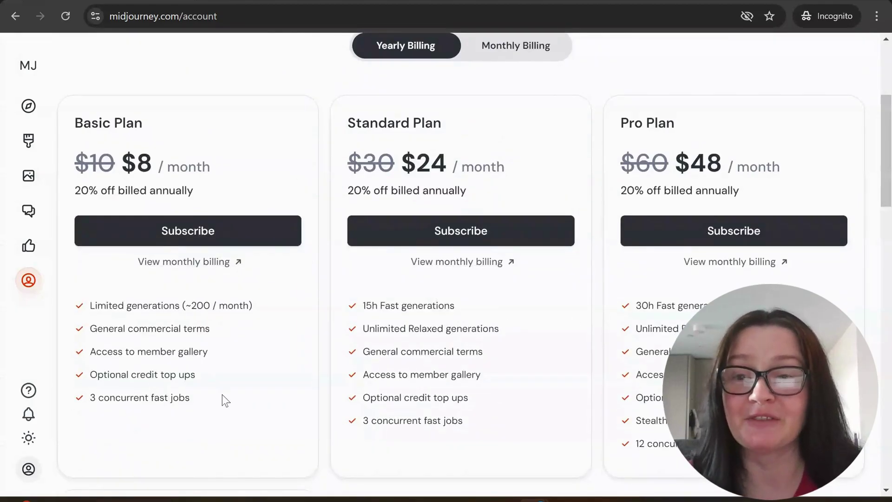
{"action": "scroll", "coordinate": [564, 370], "scroll_direction": "up", "scroll_amount": 1}
{"action": "scroll", "coordinate": [564, 369], "scroll_direction": "up", "scroll_amount": 2}
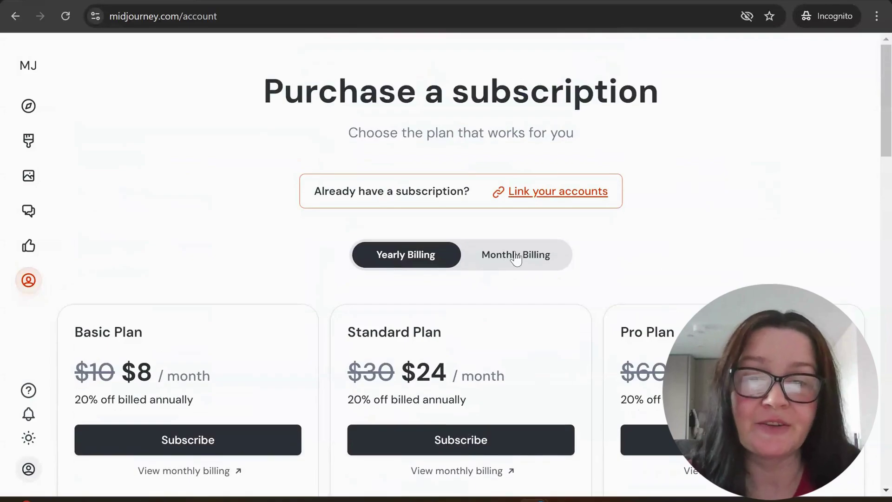
{"action": "left_click", "coordinate": [515, 255]}
{"action": "left_click", "coordinate": [373, 260]}
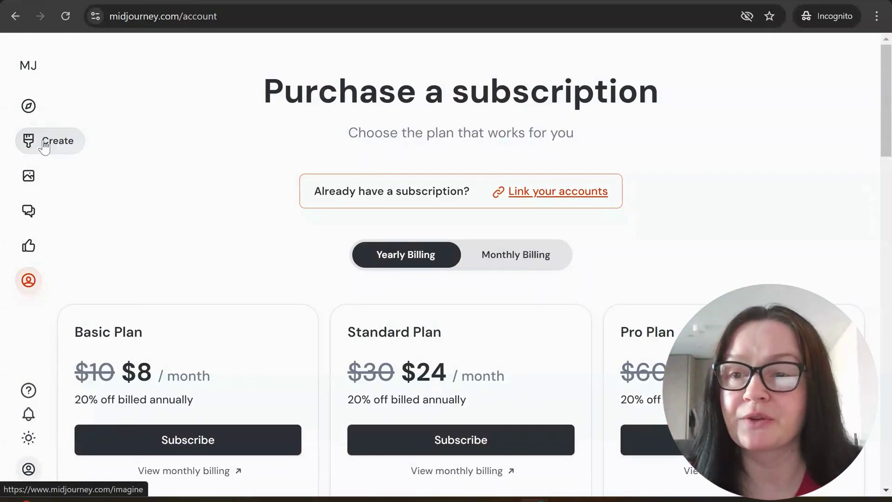
Step: Go back to the Create page to see about 15 free trial images remaining
{"action": "left_click", "coordinate": [31, 145]}
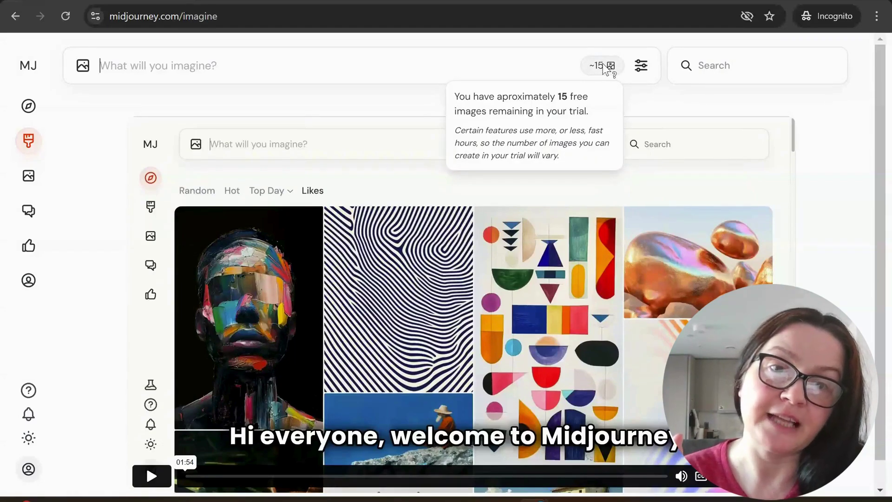
{"action": "mouse_move", "coordinate": [601, 65]}
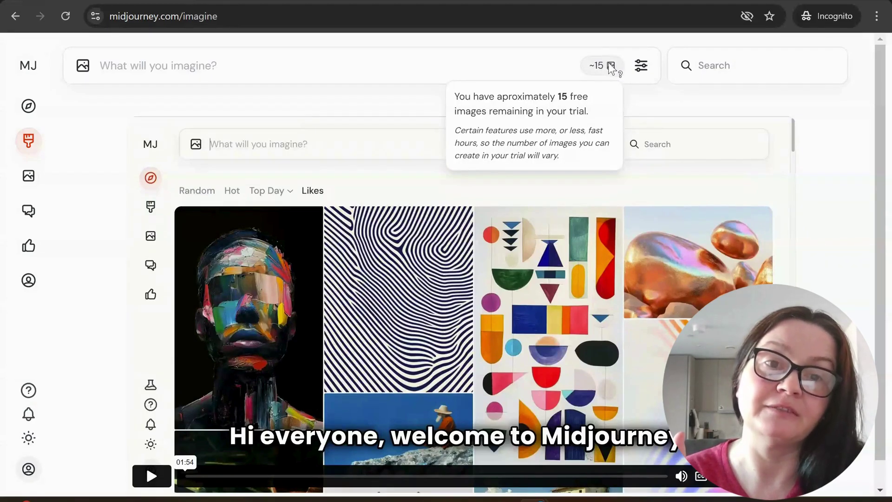
Step: Set speed to Relax, Personalize to On, and image size to Landscape
{"action": "left_click", "coordinate": [641, 65]}
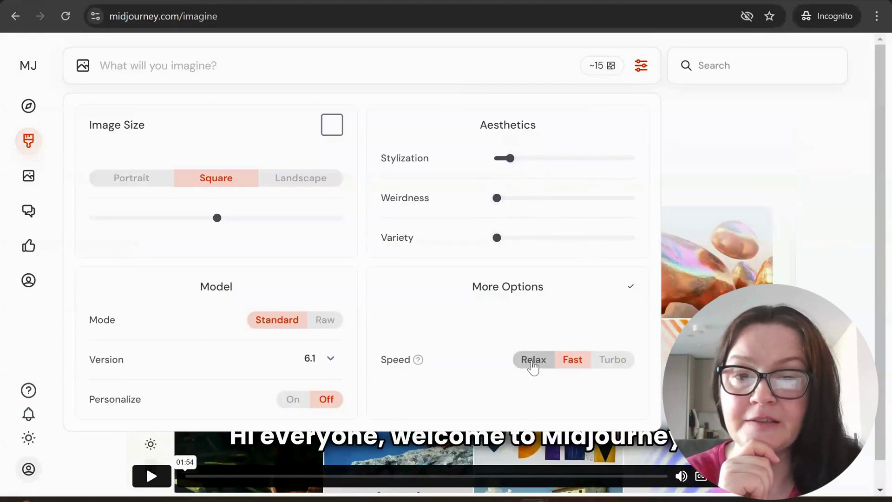
{"action": "left_click", "coordinate": [534, 363]}
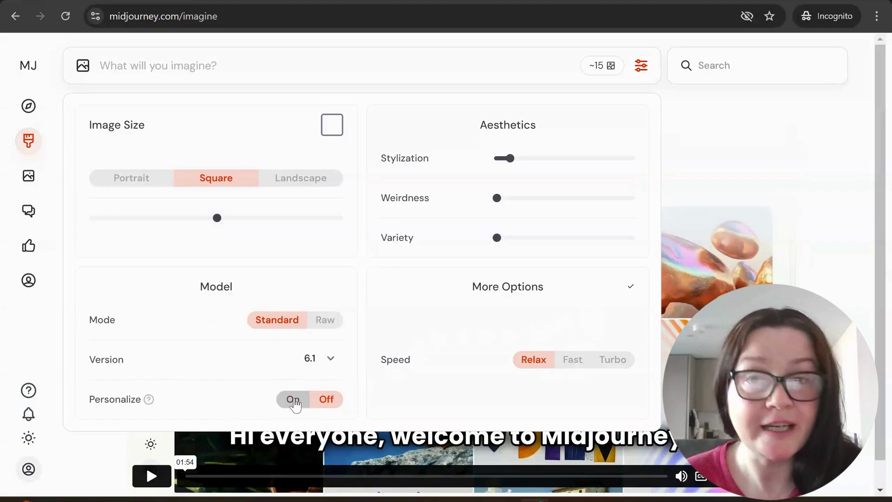
{"action": "left_click", "coordinate": [293, 401]}
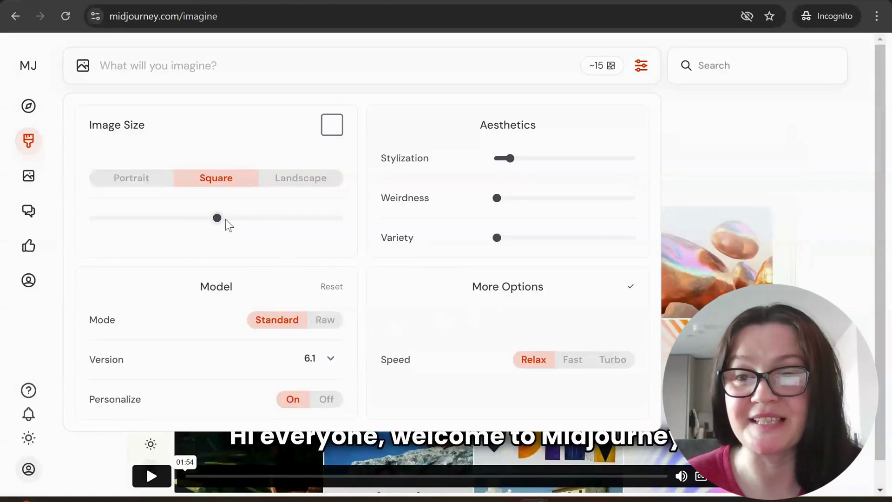
{"action": "left_click_drag", "start_coordinate": [216, 217], "coordinate": [275, 220]}
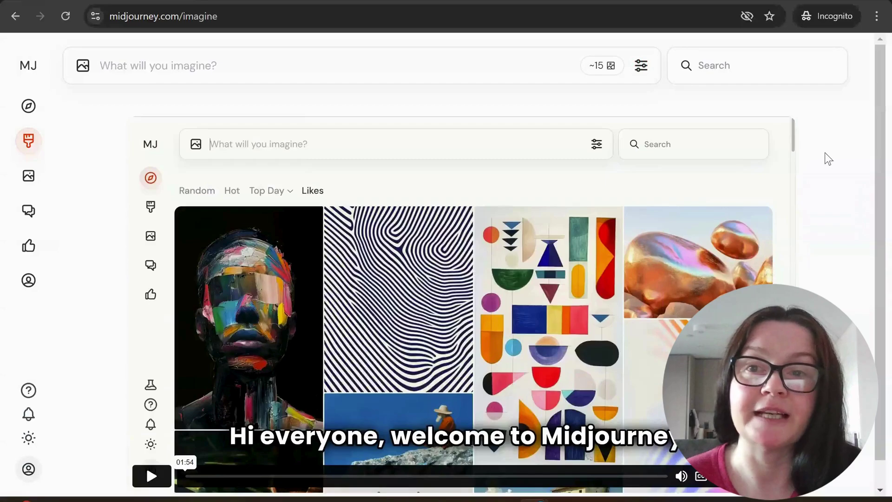
Step: Enter a prompt for a snowy village Christmas evening with people singing around a lit tree
{"action": "left_click", "coordinate": [173, 61]}
{"action": "type", "text": "christmas evening"}
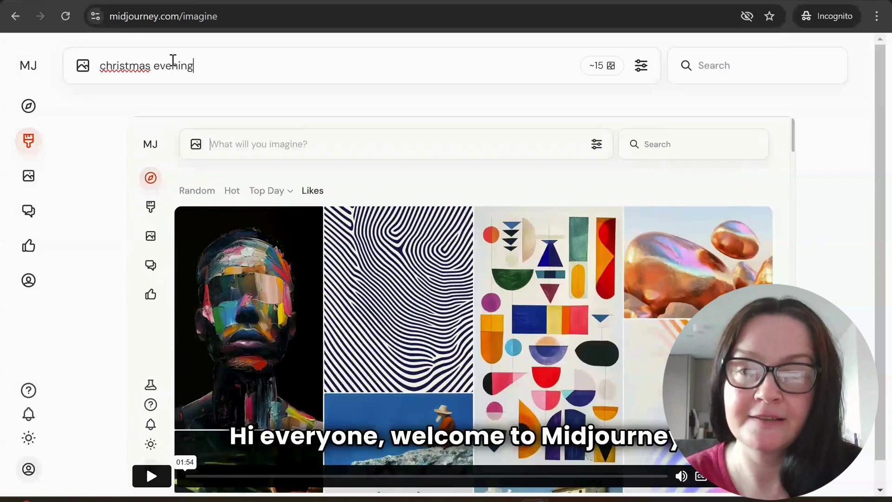
{"action": "type", "text": ", sn"}
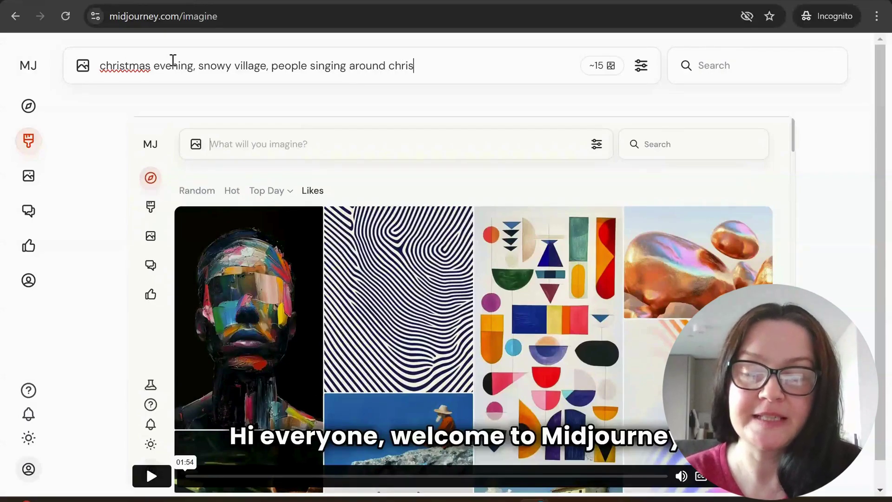
{"action": "type", "text": "tree, lit from top"}
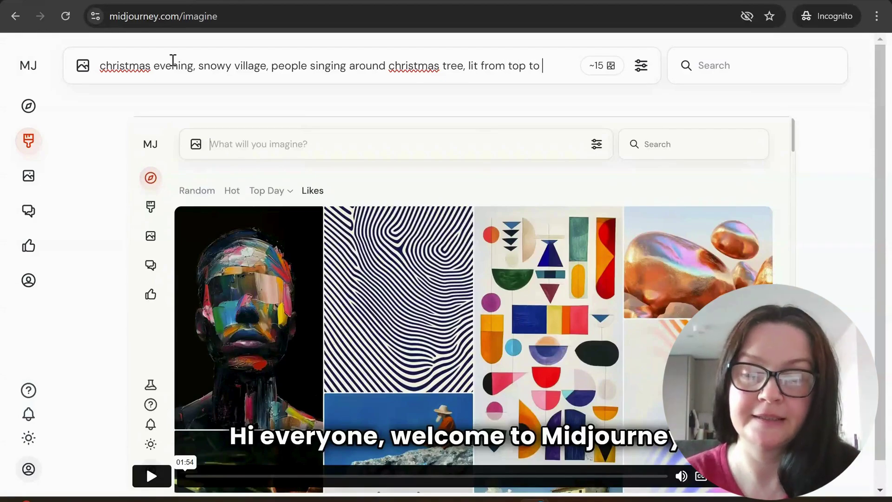
{"action": "type", "text": "tom"}
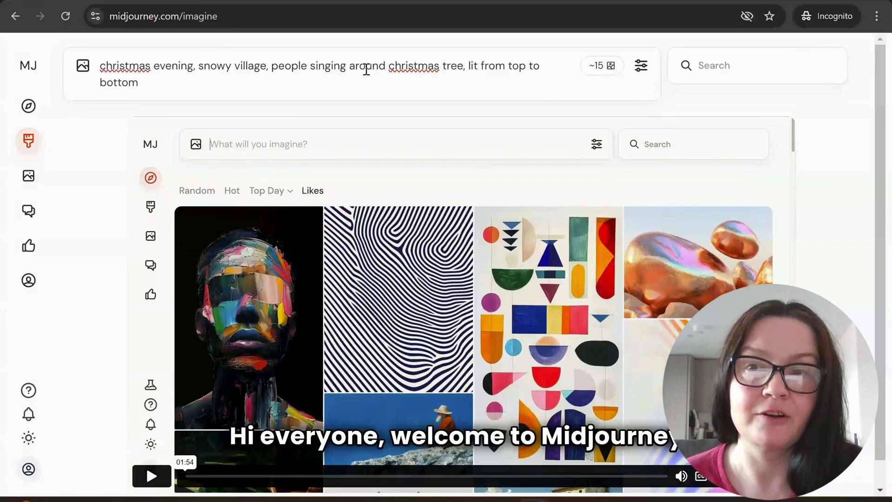
Step: Switch speed to Fast and submit the snowy-village prompt, which gets rejected
{"action": "left_click", "coordinate": [640, 65]}
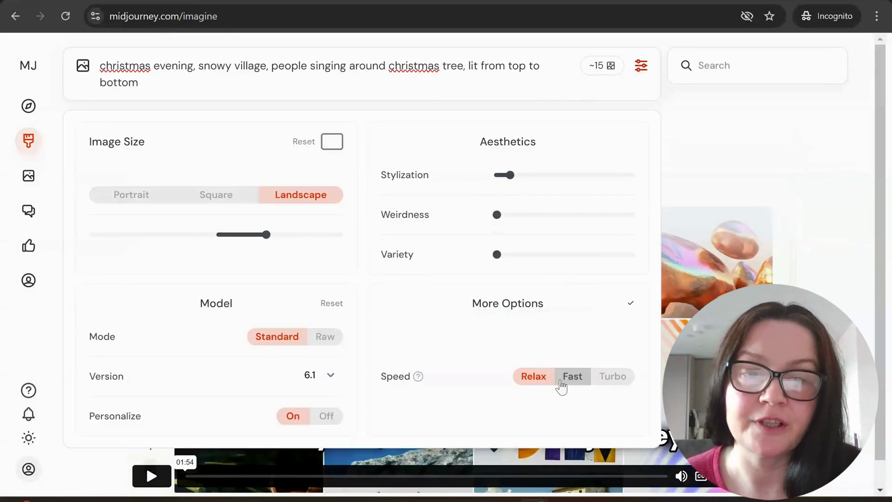
{"action": "left_click", "coordinate": [572, 376]}
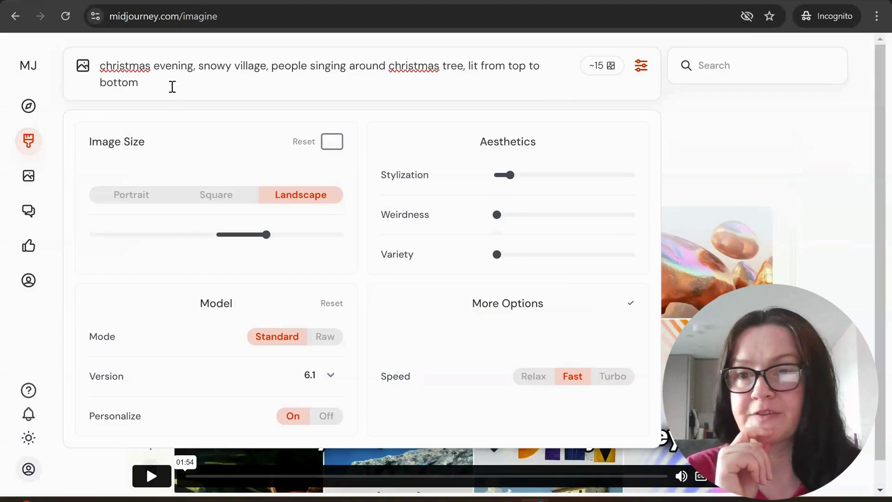
{"action": "key", "text": "Return"}
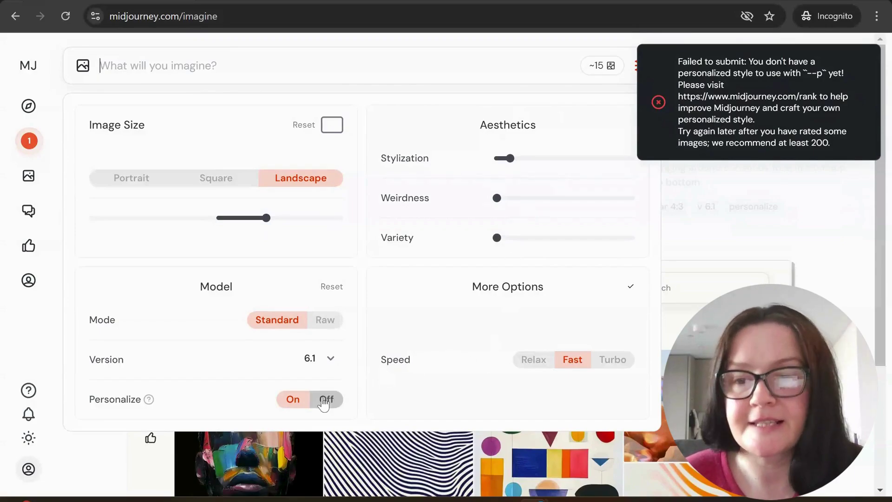
Step: Turn personalization off and restore the rejected Christmas prompt to the prompt box
{"action": "left_click", "coordinate": [326, 398]}
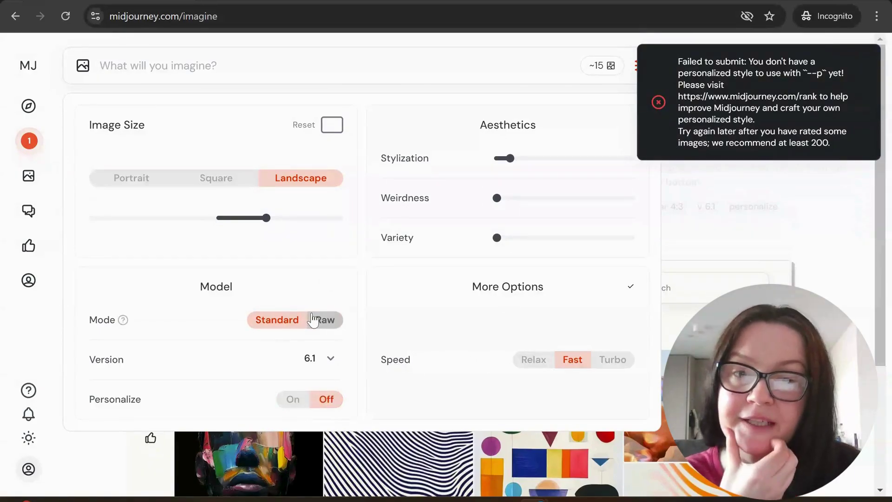
{"action": "left_click", "coordinate": [21, 337]}
{"action": "mouse_move", "coordinate": [749, 167]}
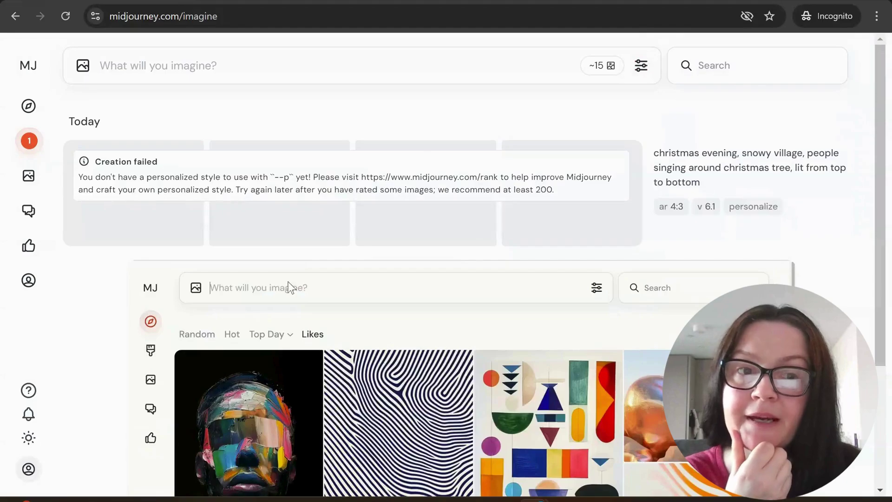
{"action": "left_click", "coordinate": [831, 183]}
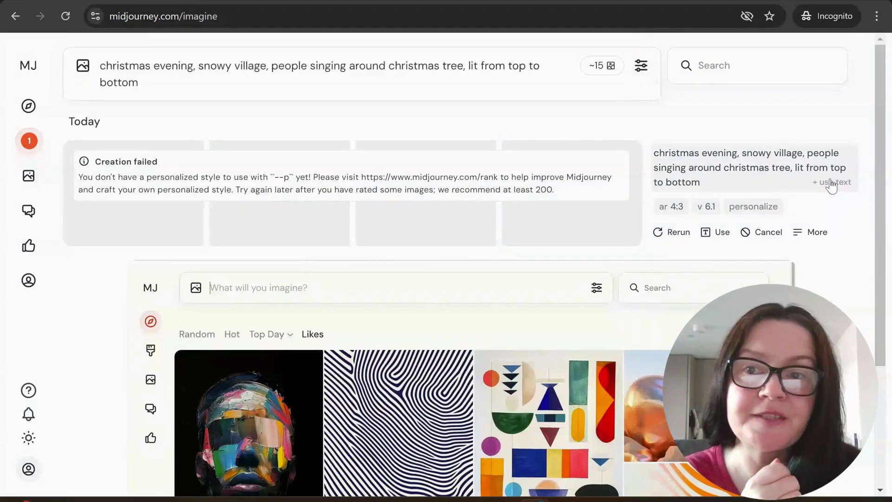
{"action": "left_click", "coordinate": [641, 70]}
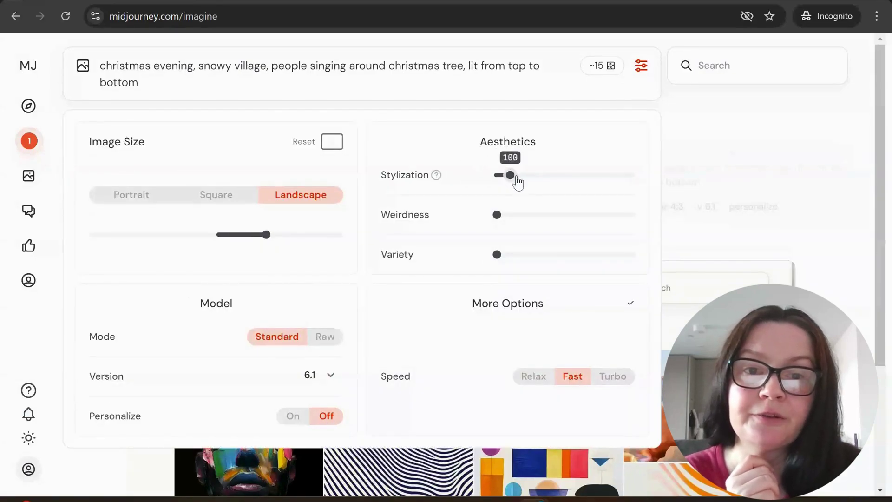
{"action": "left_click", "coordinate": [46, 329]}
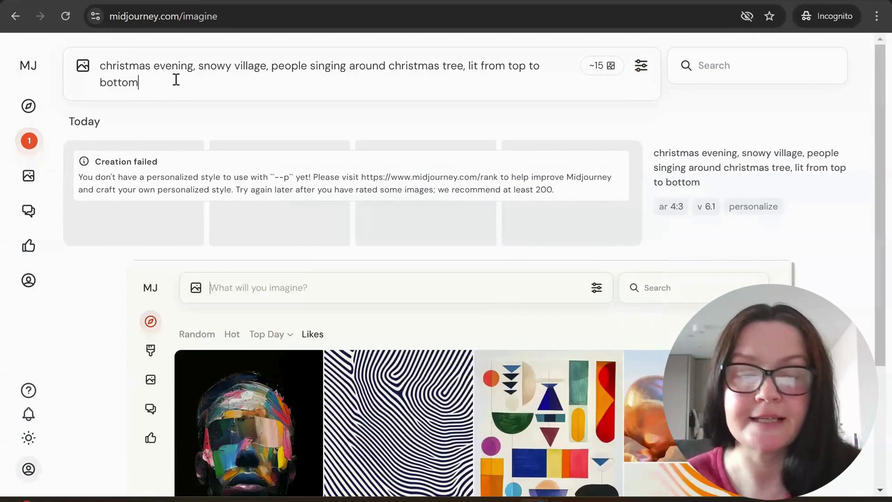
Step: Generate the Christmas tree images, browse them, and reload the page to clear the failed job
{"action": "key", "text": "Return"}
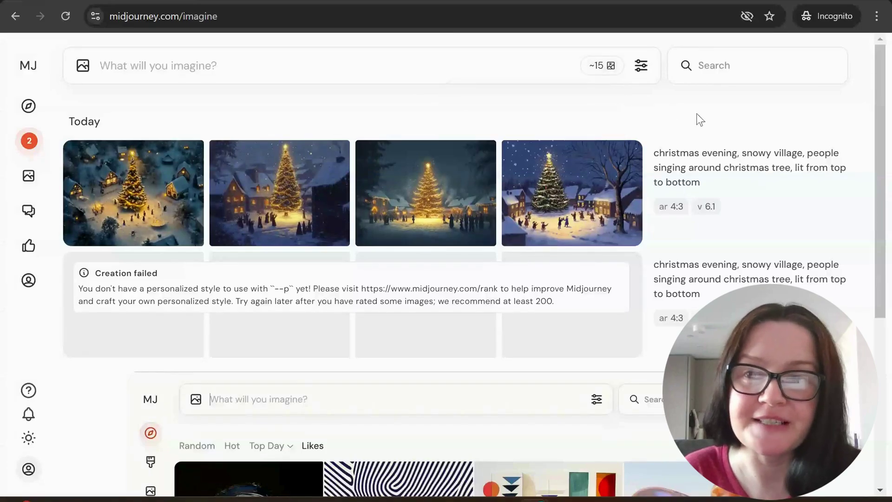
{"action": "left_click", "coordinate": [134, 189]}
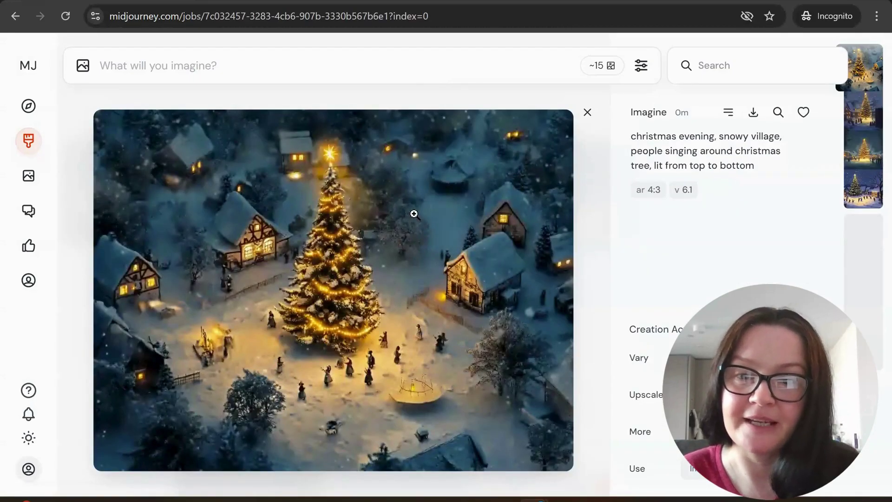
{"action": "key", "text": "Right"}
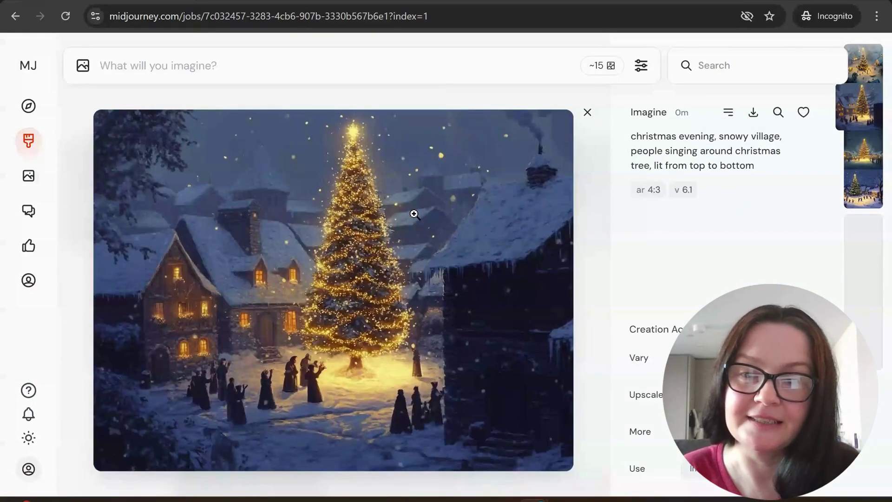
{"action": "key", "text": "Right"}
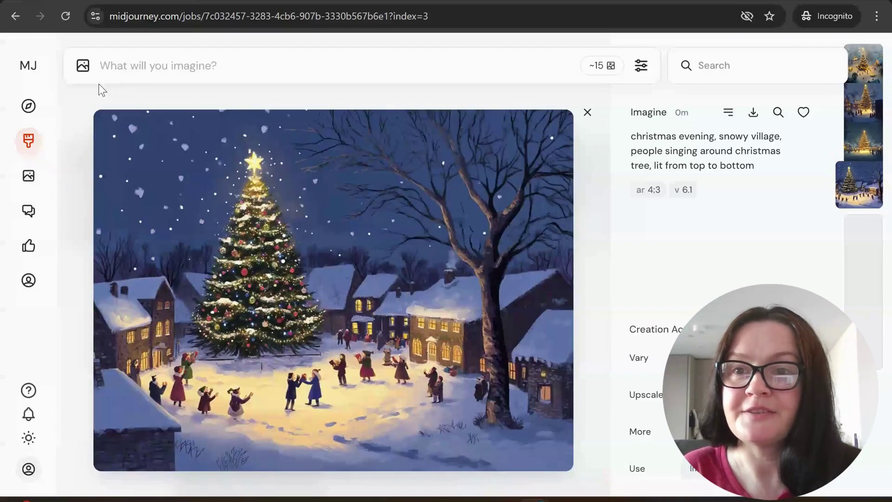
{"action": "left_click", "coordinate": [85, 110]}
{"action": "left_click", "coordinate": [248, 16]}
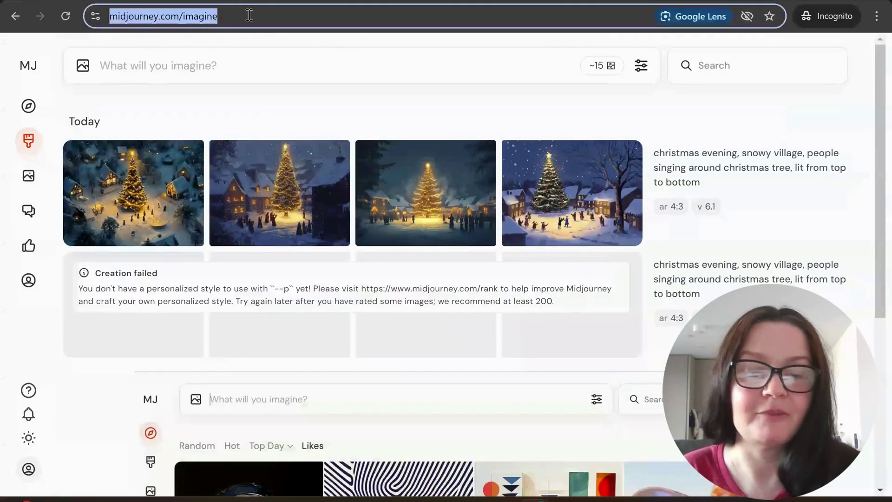
{"action": "key", "text": "Return"}
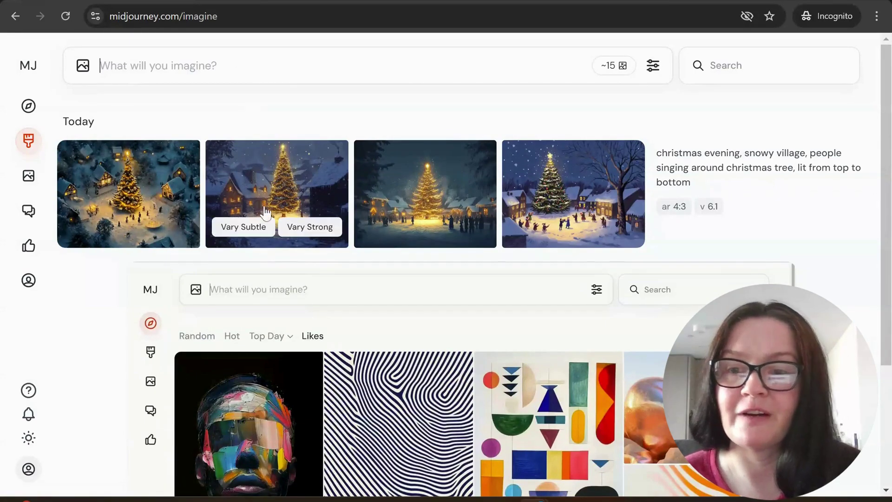
{"action": "scroll", "coordinate": [240, 196], "scroll_direction": "down", "scroll_amount": 1}
Step: Reuse an Explore sneaker nail-art image's prompt and picture to generate four nail designs
{"action": "left_click", "coordinate": [27, 105]}
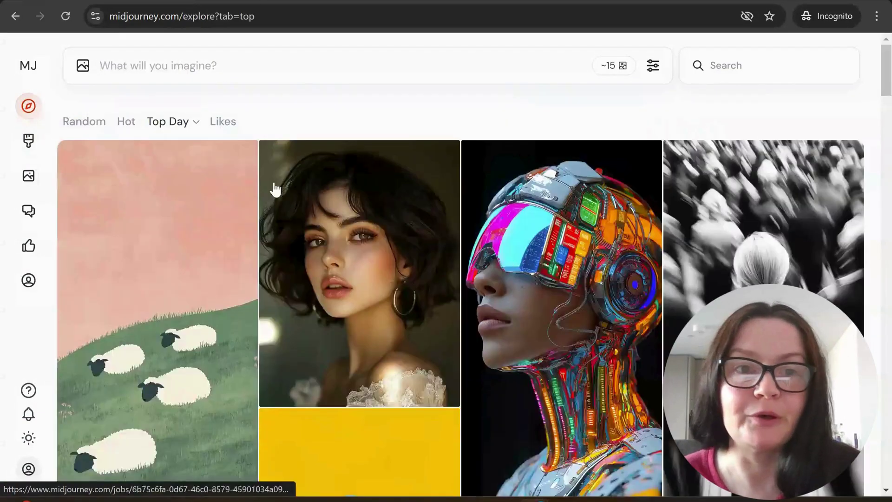
{"action": "scroll", "coordinate": [447, 216], "scroll_direction": "down", "scroll_amount": 1}
{"action": "scroll", "coordinate": [423, 203], "scroll_direction": "down", "scroll_amount": 4}
{"action": "scroll", "coordinate": [412, 202], "scroll_direction": "down", "scroll_amount": 4}
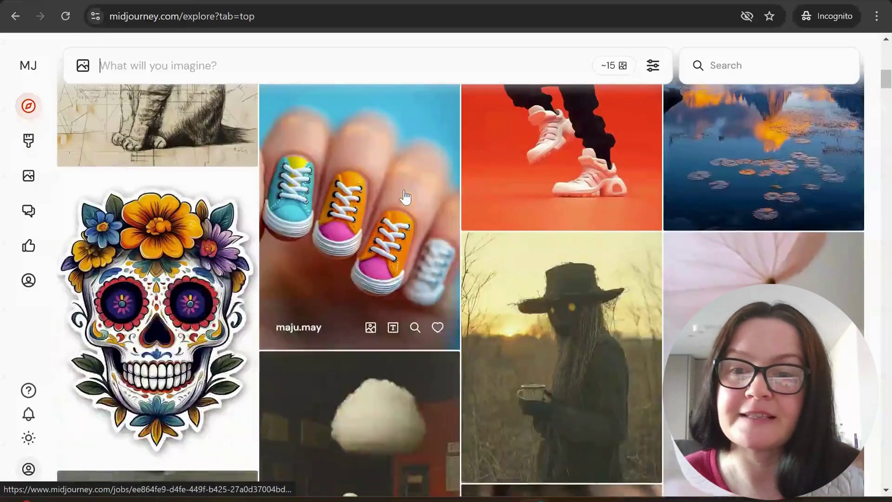
{"action": "scroll", "coordinate": [398, 200], "scroll_direction": "down", "scroll_amount": 3}
{"action": "scroll", "coordinate": [400, 199], "scroll_direction": "up", "scroll_amount": 2}
{"action": "scroll", "coordinate": [401, 199], "scroll_direction": "up", "scroll_amount": 1}
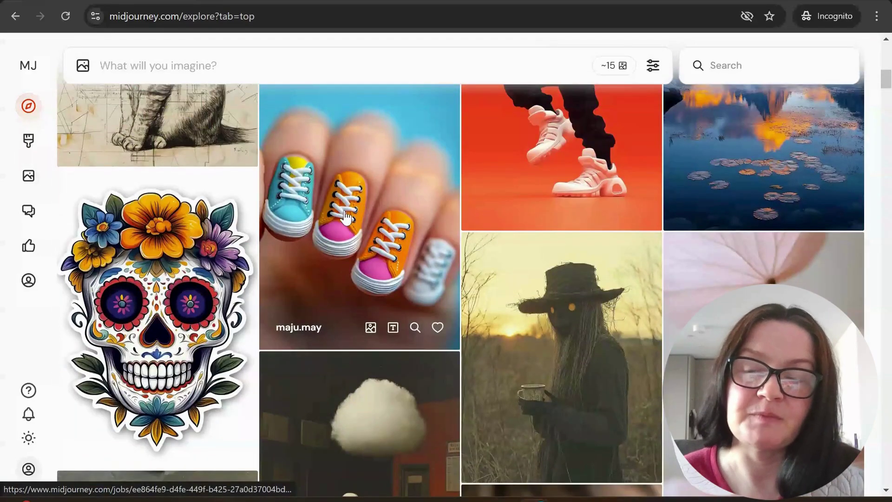
{"action": "left_click", "coordinate": [347, 217]}
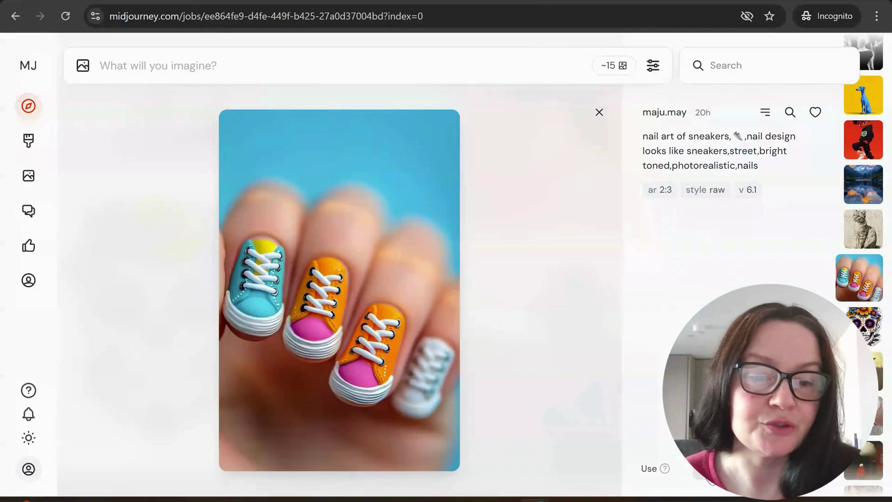
{"action": "key", "text": "p"}
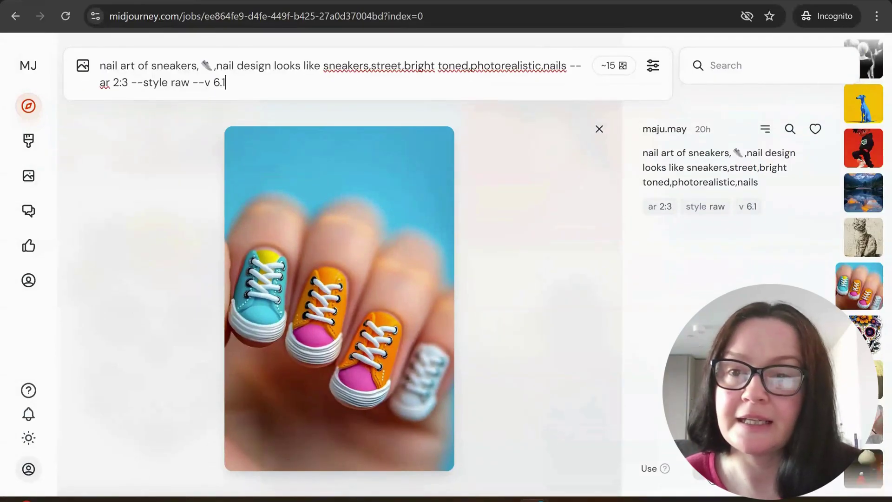
{"action": "key", "text": "i"}
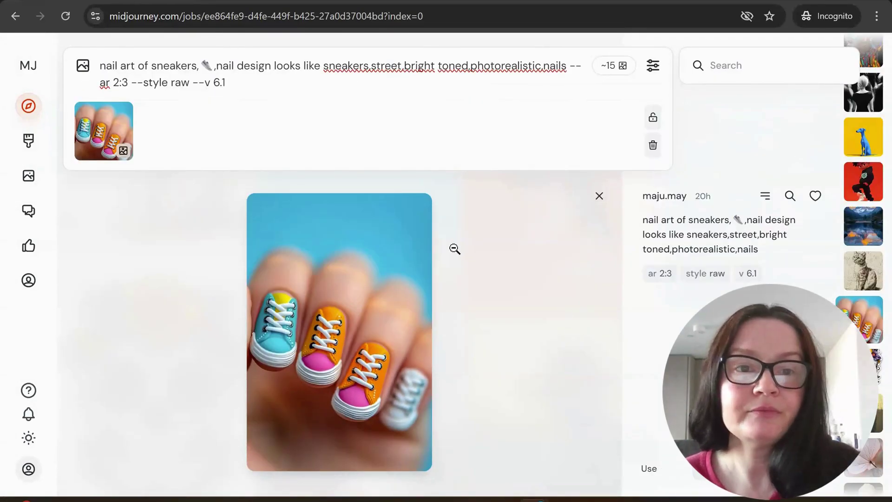
{"action": "key", "text": "Return"}
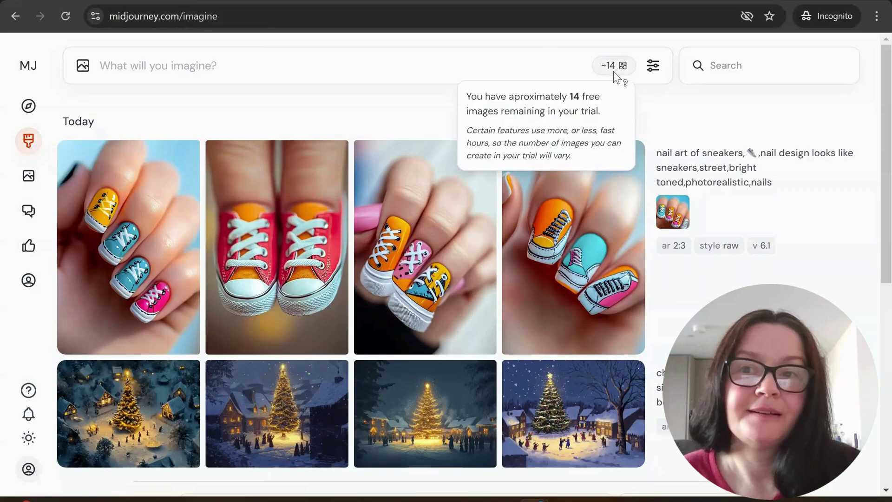